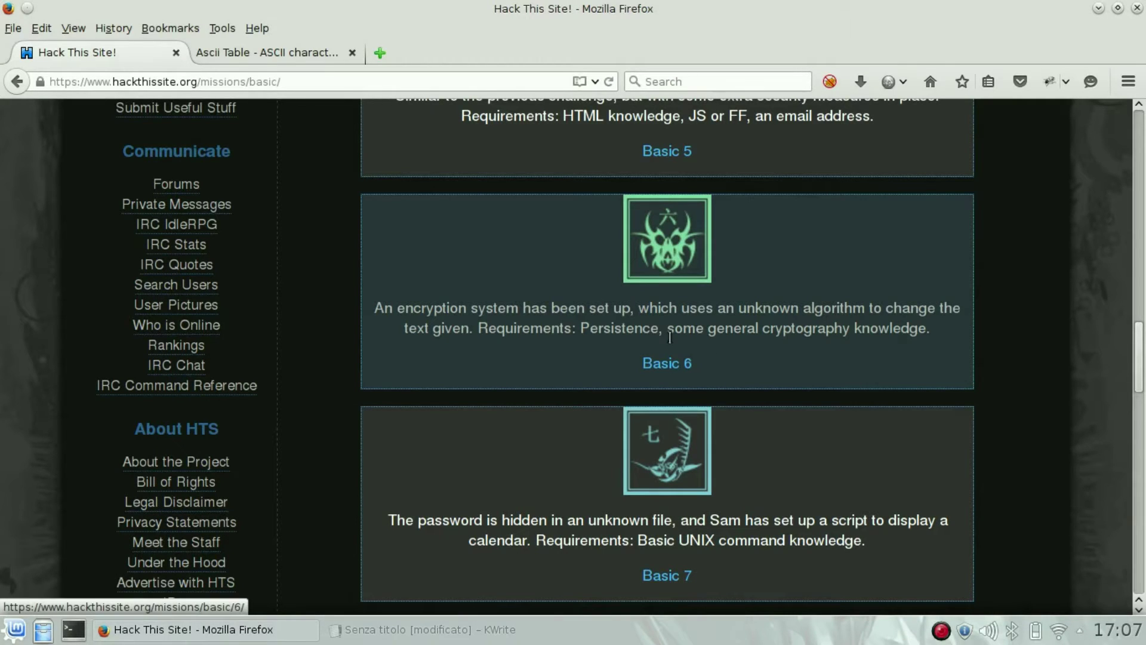
Step: Open the Basic 6 encryption challenge from the Basic missions description
left_click_drag(667, 330, 827, 329)
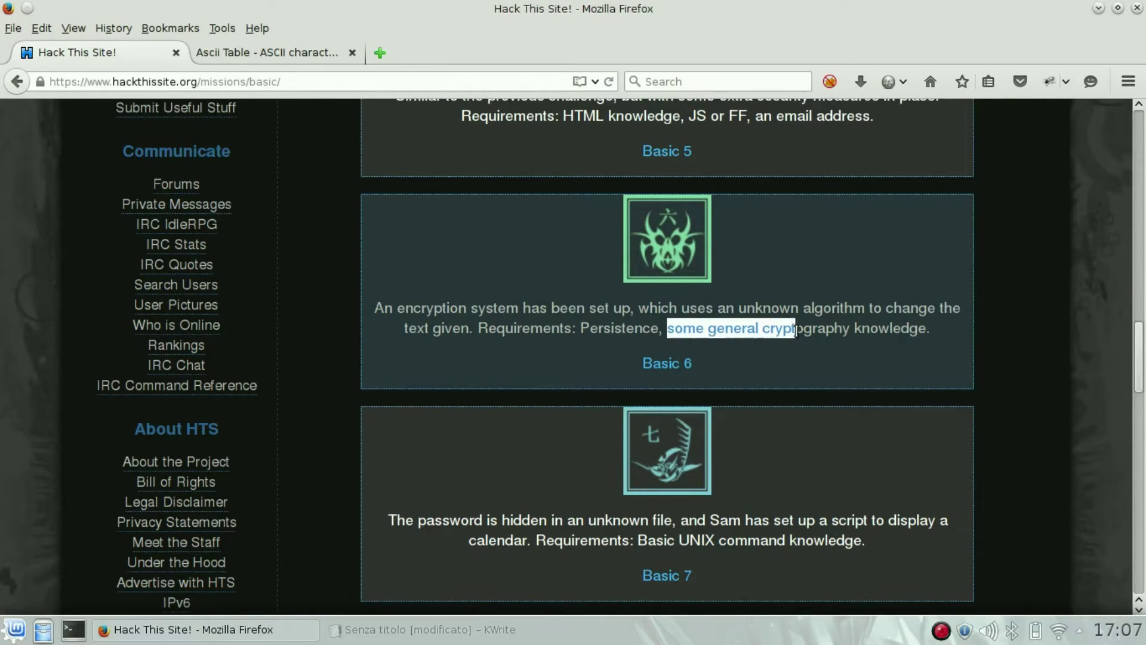
left_click(826, 329)
left_click(689, 363)
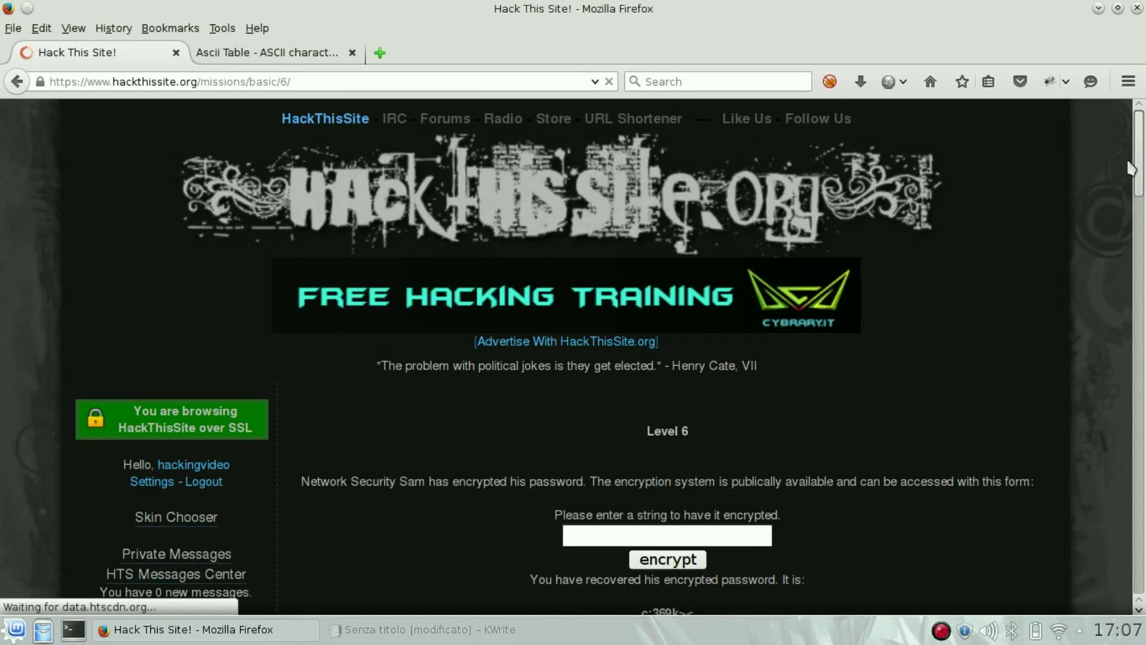
Step: Encrypt the test string abcdefgh with the Level 6 encryption form
scroll(1044, 239, "down", 5)
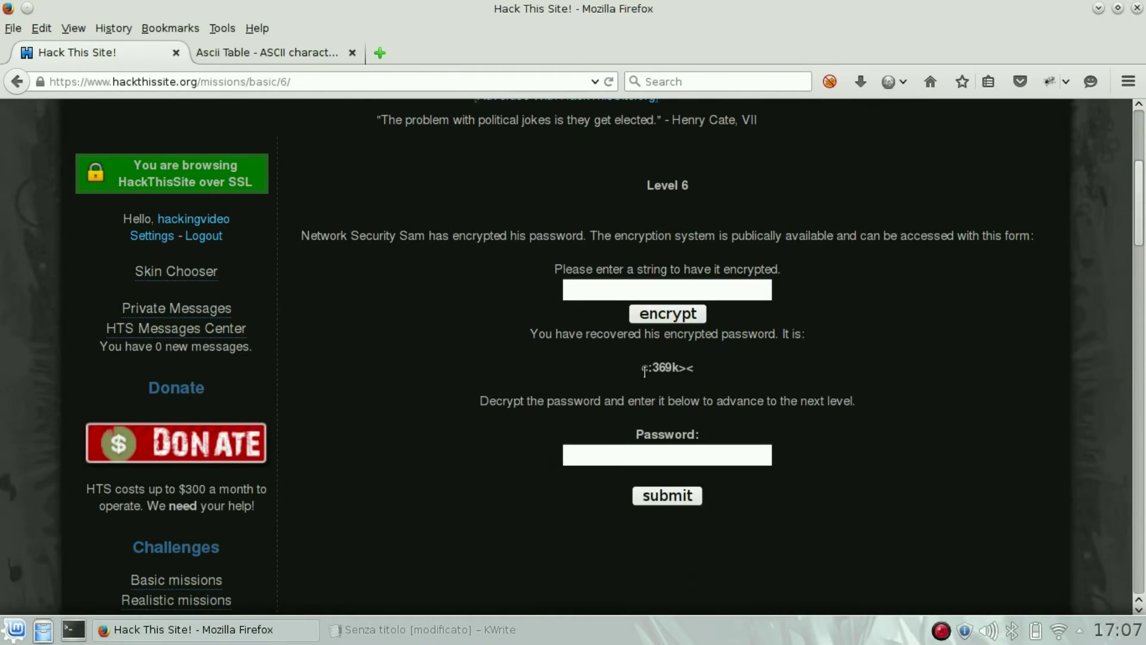
left_click_drag(644, 369, 699, 373)
left_click(680, 370)
left_click(579, 288)
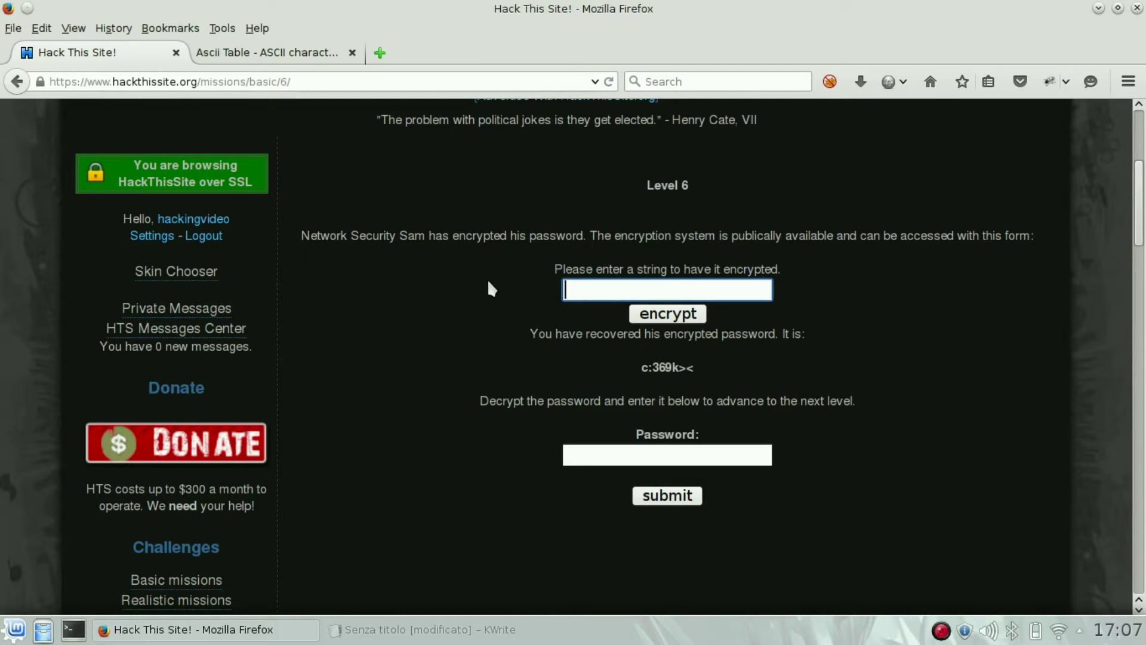
type("abc")
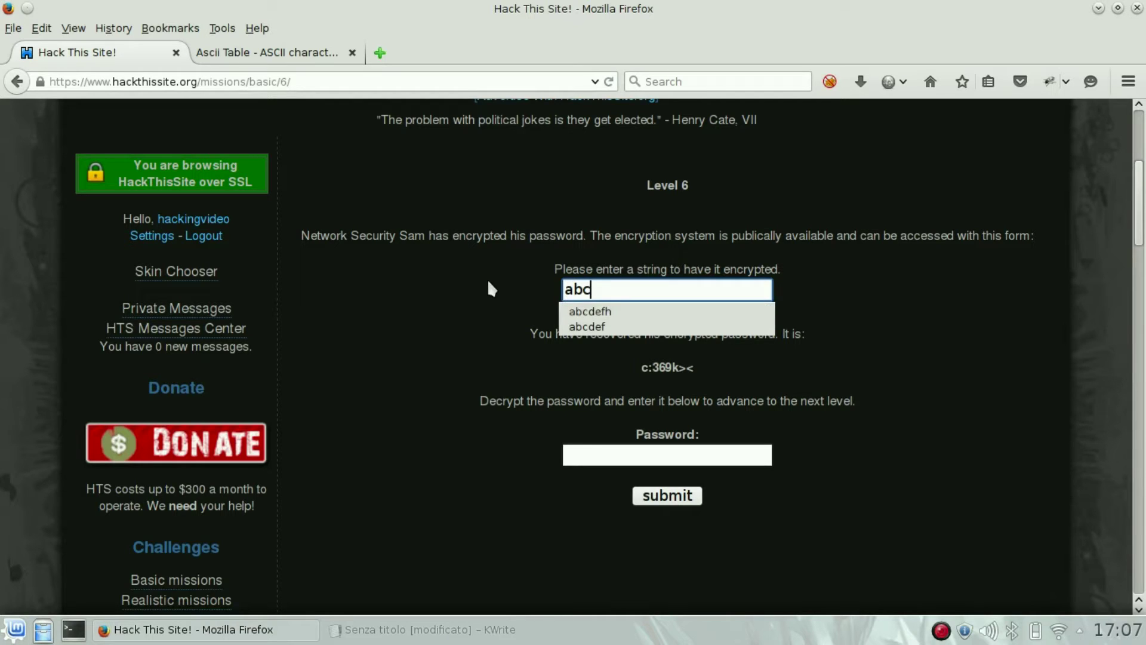
key("Down")
key("Return")
key("BackSpace")
type("gh")
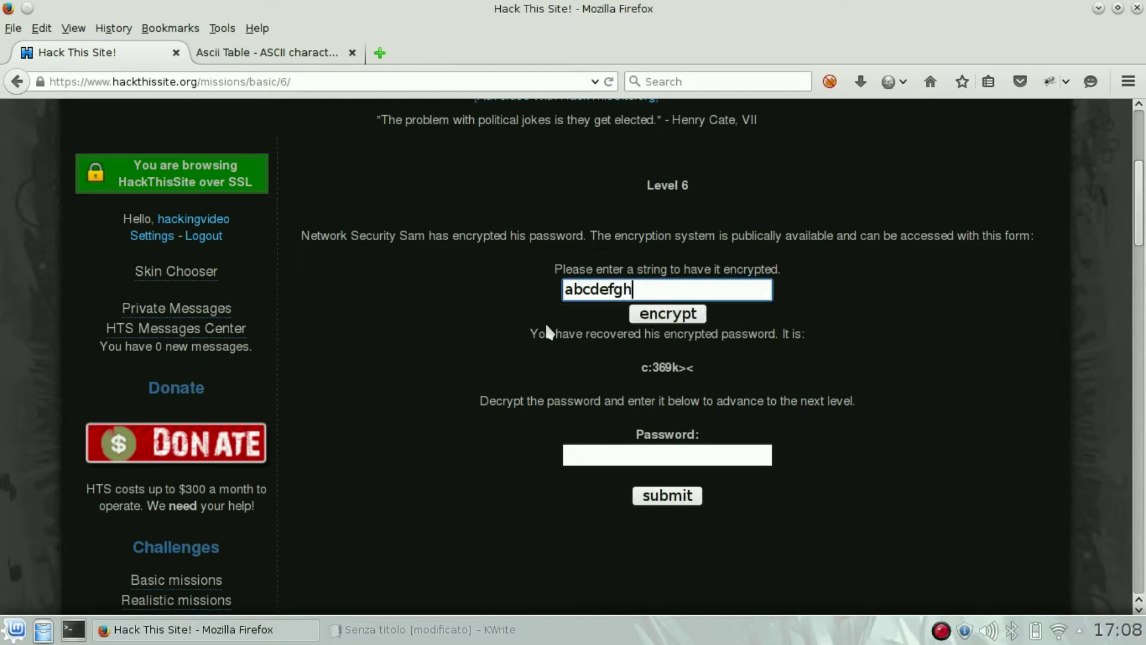
left_click(667, 322)
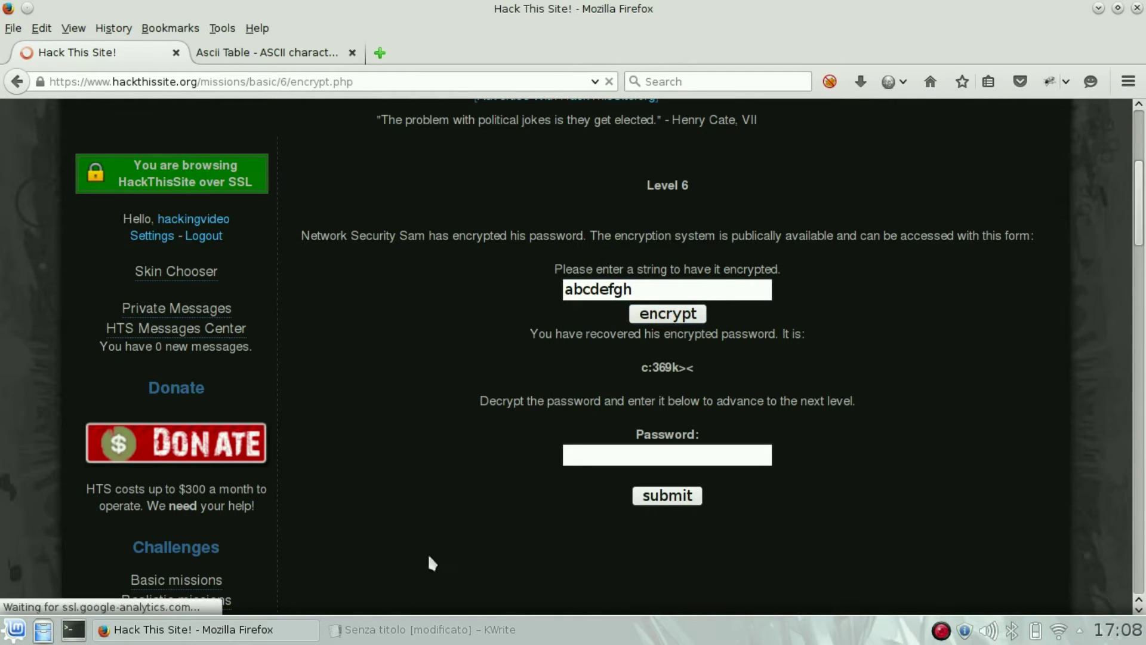
Step: Copy the encrypted result acegikmo from the page
left_click(407, 634)
left_click(408, 634)
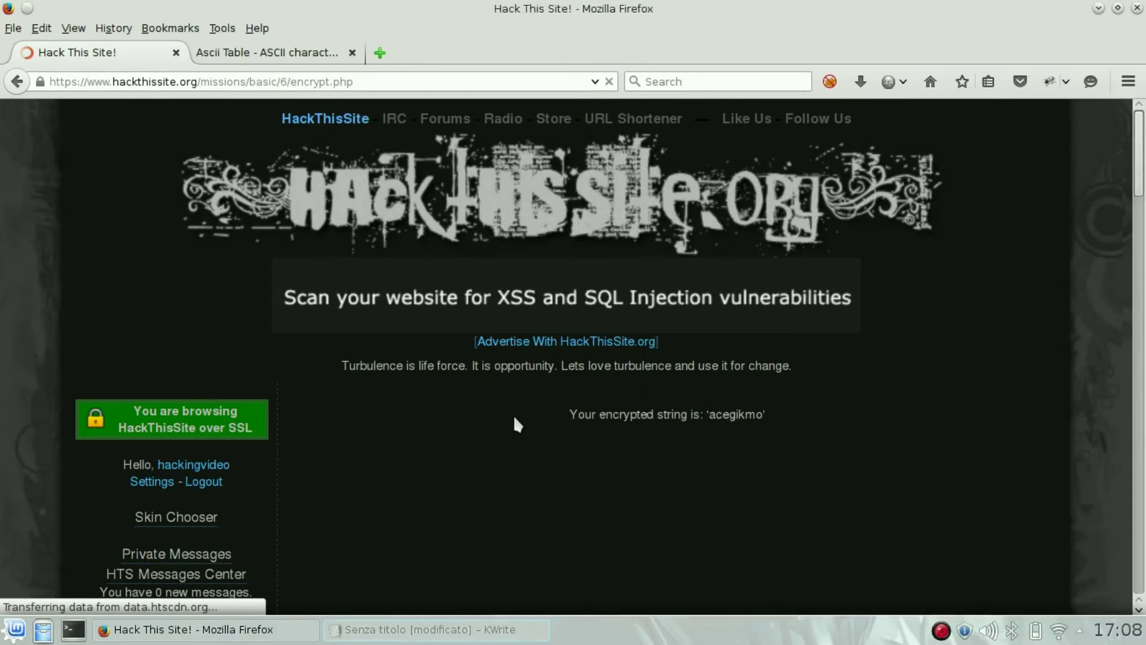
double_click(716, 414)
right_click(715, 414)
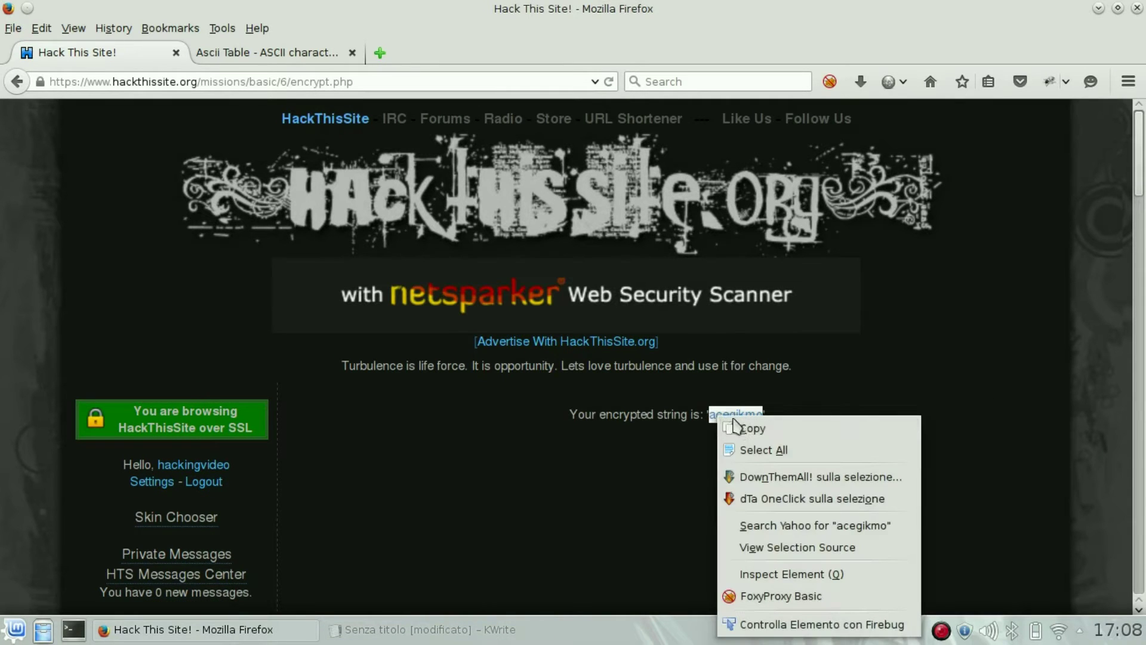
left_click(732, 428)
Step: Paste acegikmo after abcdefgh in the KWrite note and begin position numbers 01234567 below
left_click(408, 630)
left_click(756, 259)
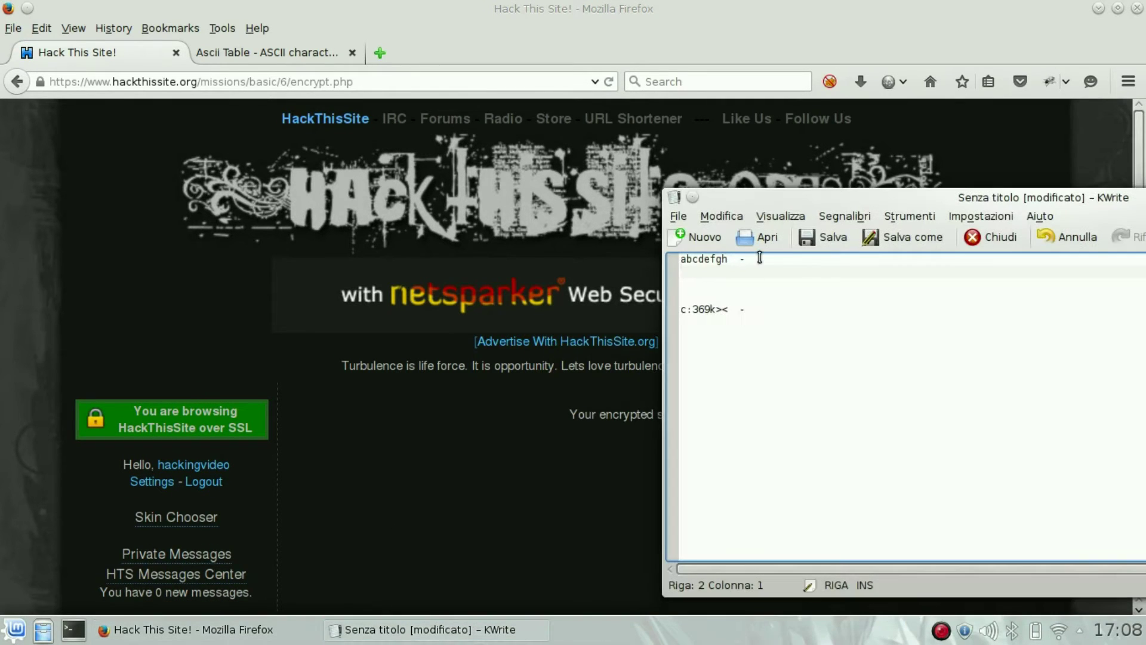
key("ctrl+v")
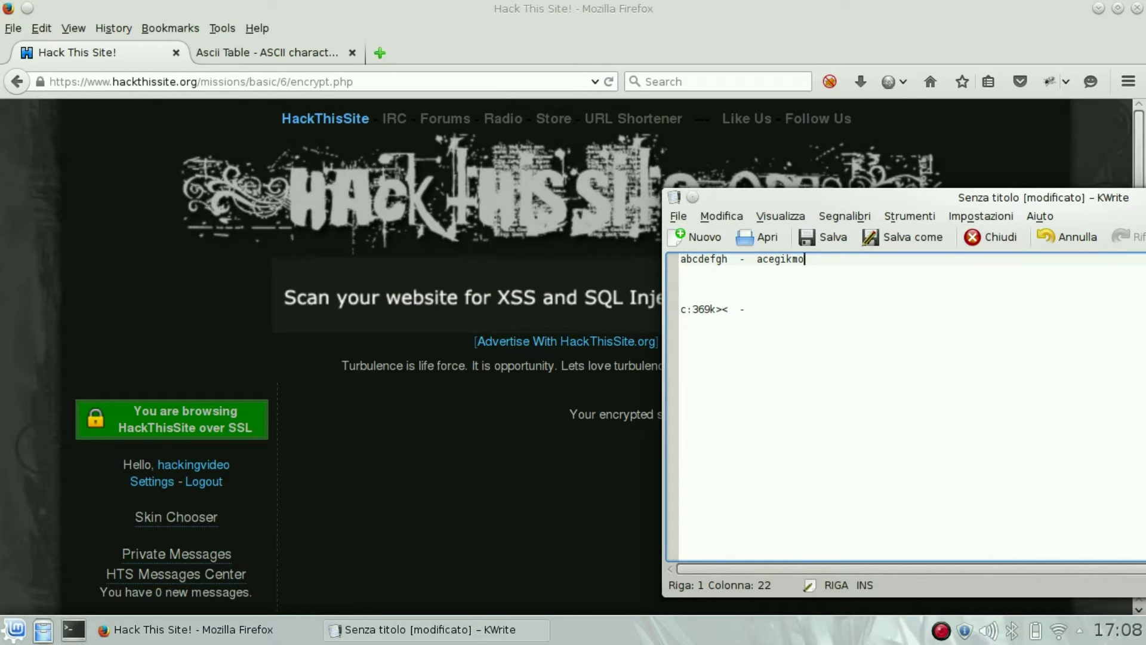
key("Left")
key("BackSpace")
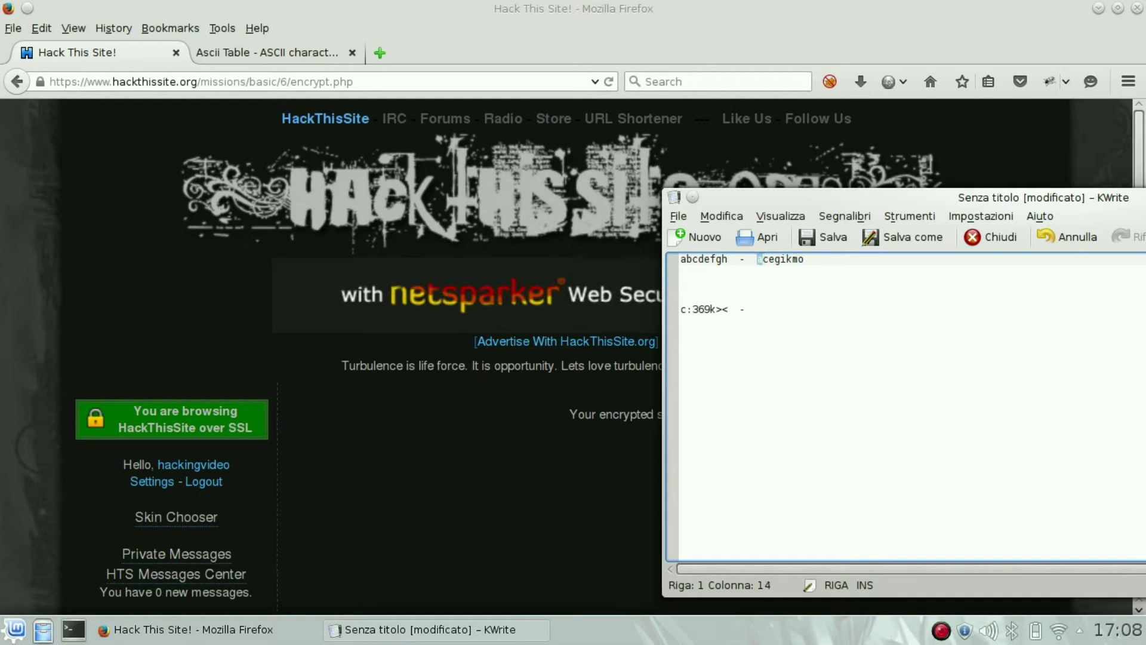
type("a")
left_click(709, 277)
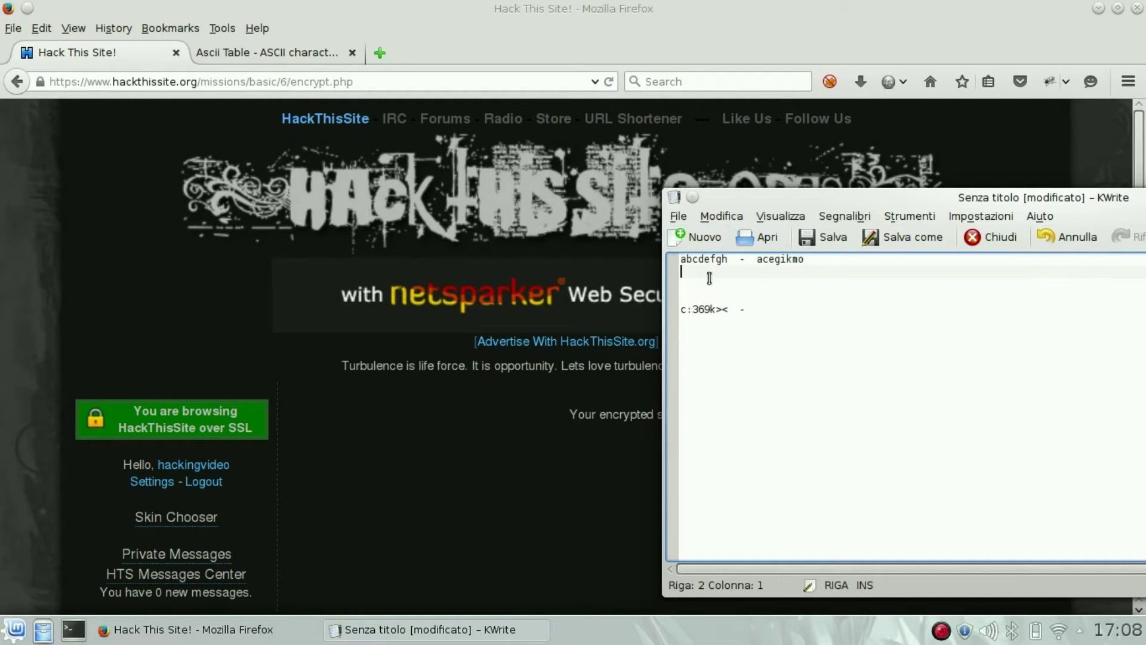
type("01234567")
Step: Show the Ascii Table page in Firefox with the KWrite note in front
left_click(317, 59)
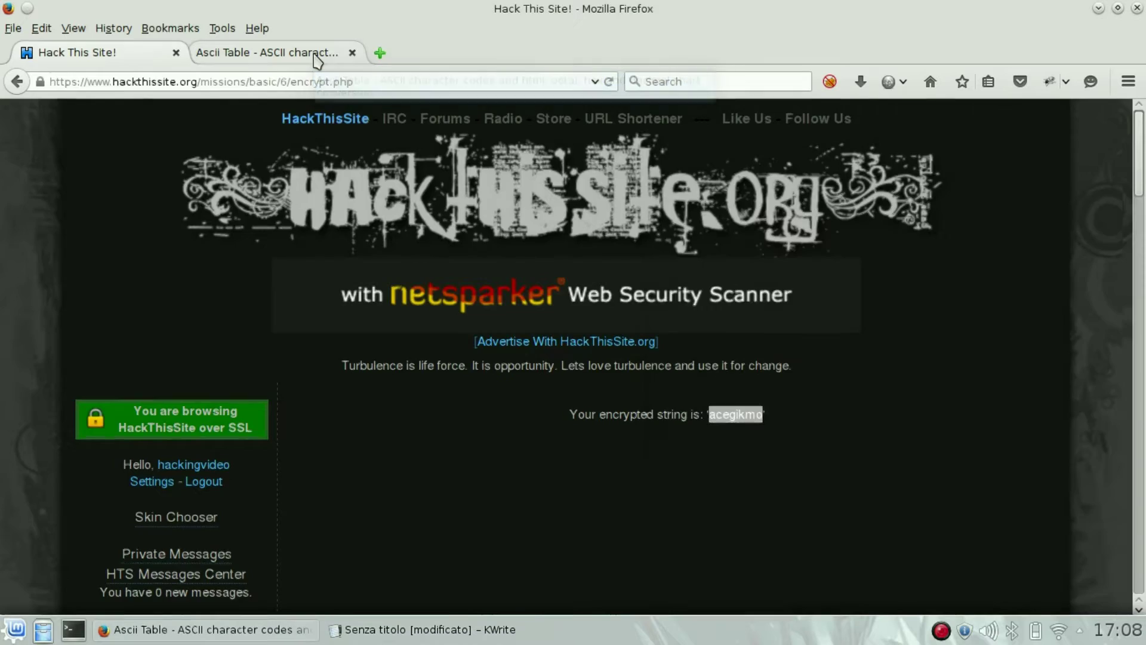
left_click(386, 636)
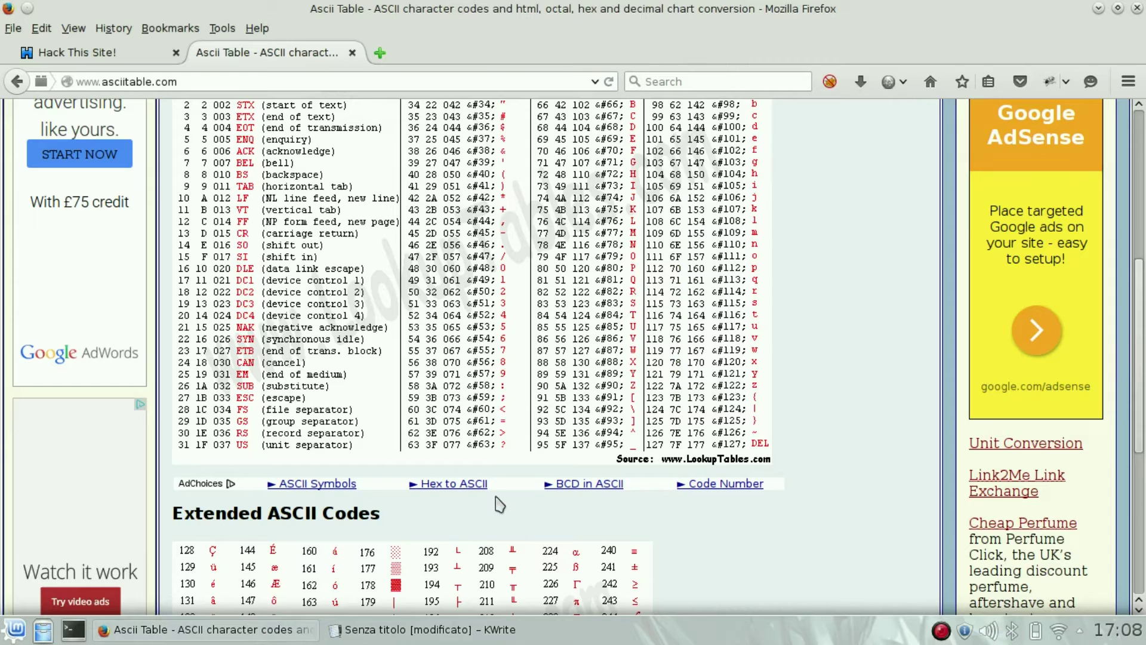
left_click(418, 629)
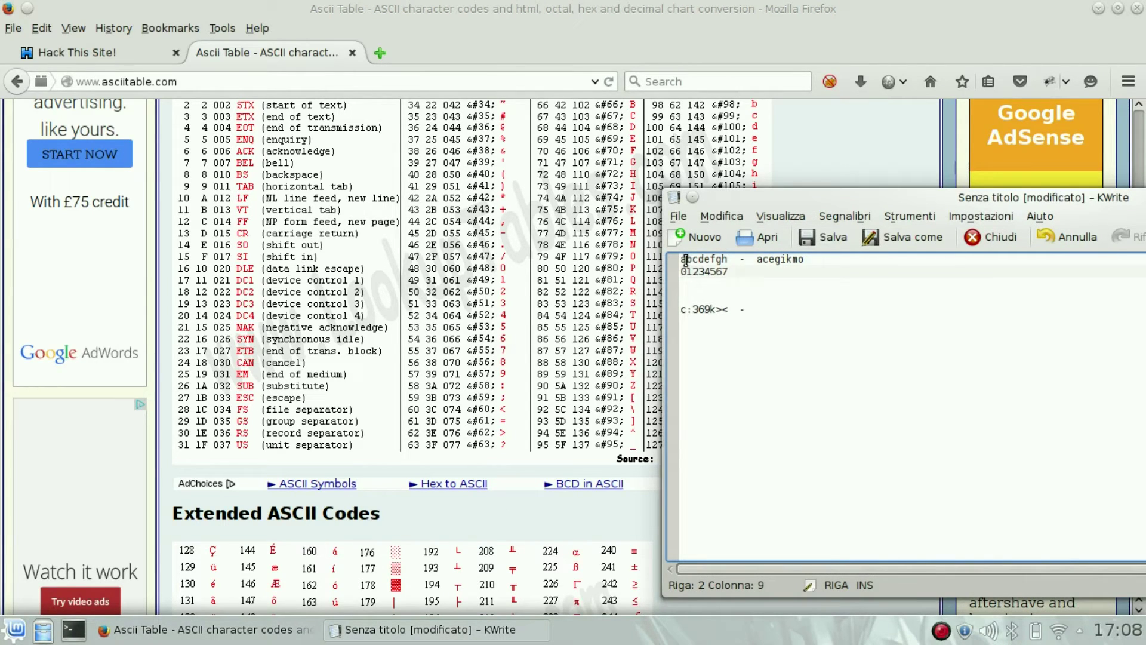
left_click(769, 259)
key("shift+Left")
key("Escape")
key("Left")
left_click(769, 307)
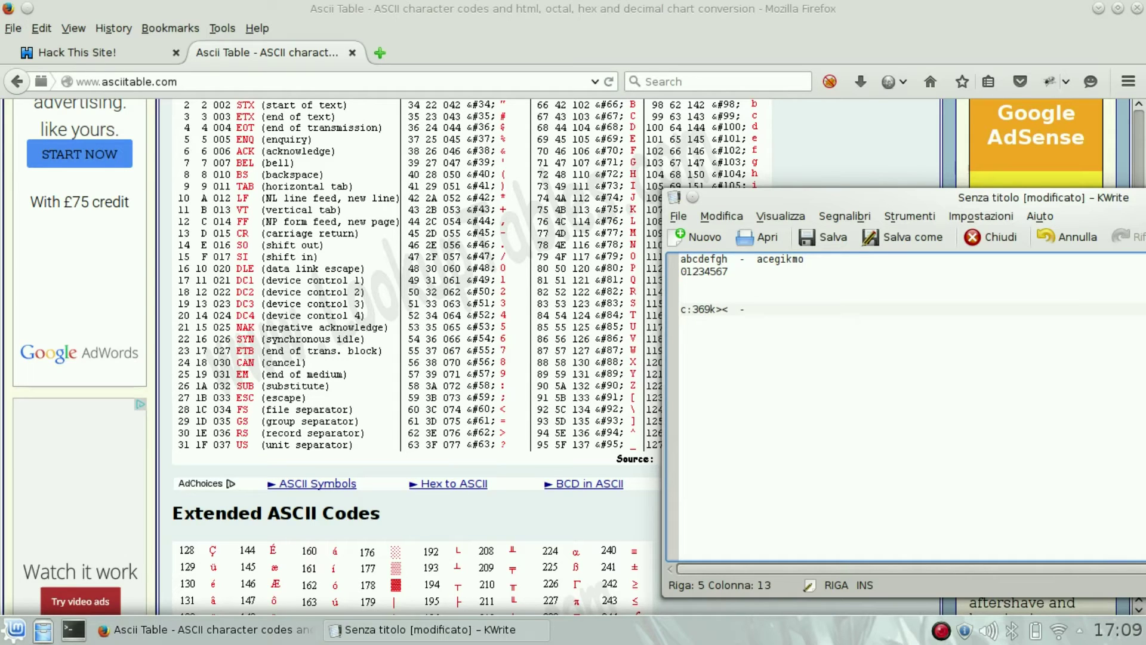
Step: Number c:369k>< with positions 01234567 and decode its first character as c
key("Return")
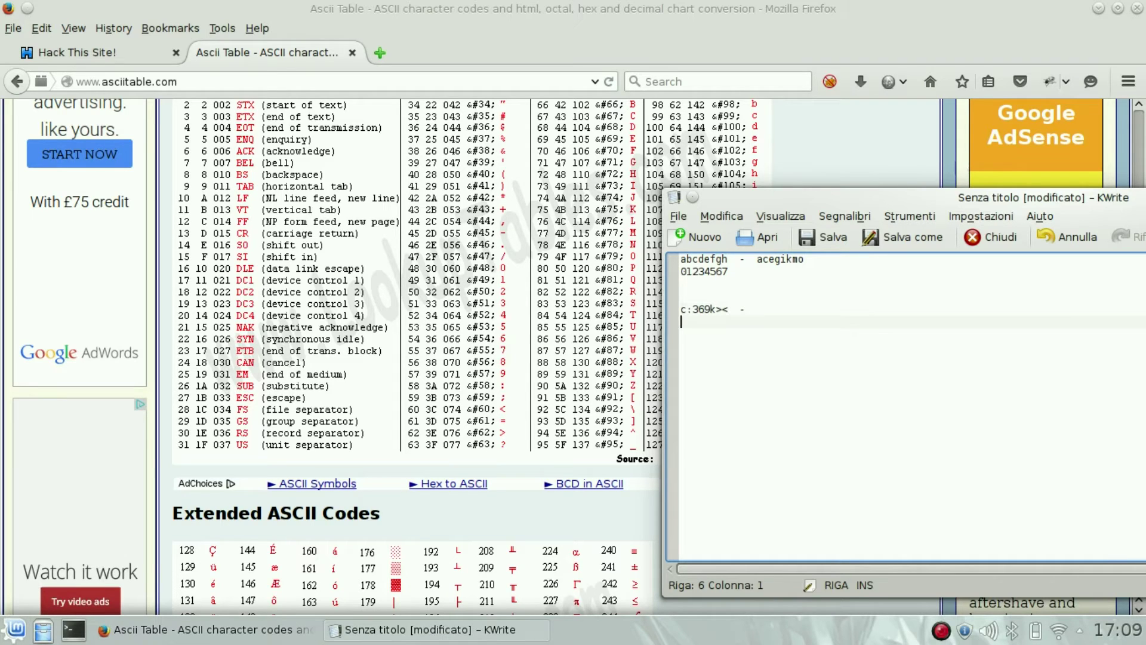
type("0123456")
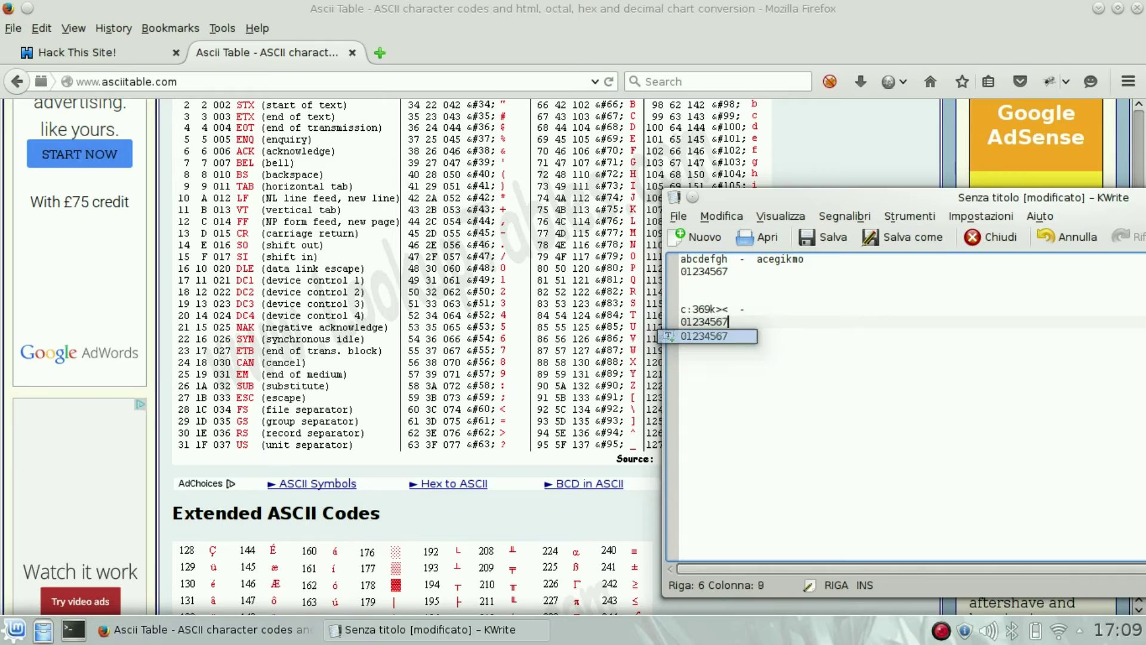
type("7")
left_click(809, 311)
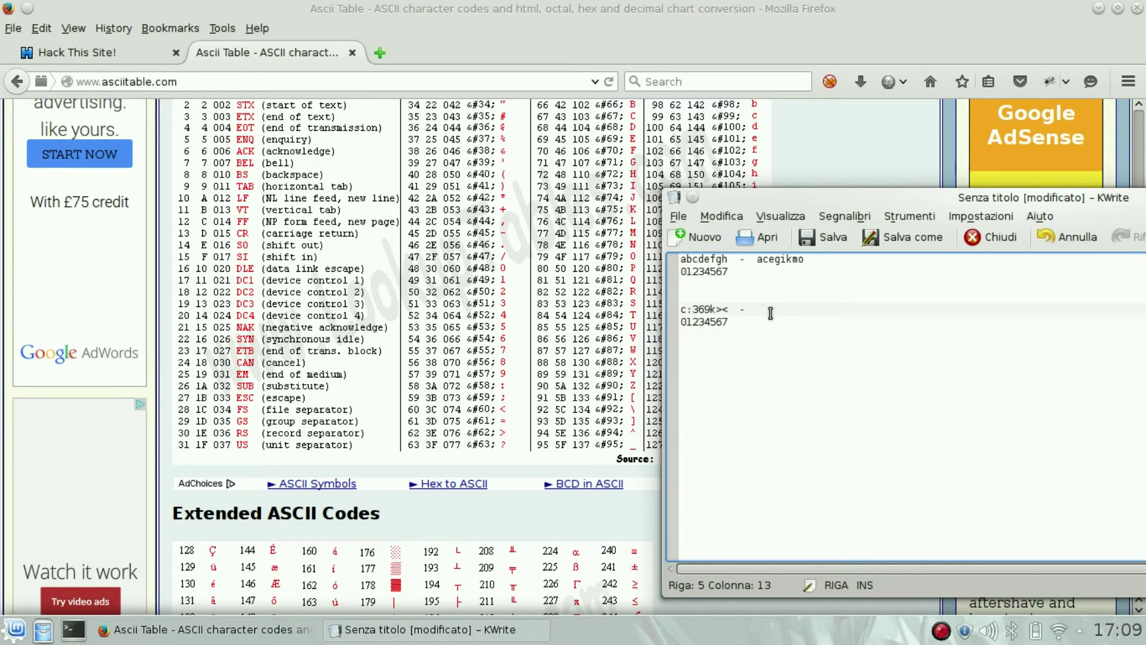
type("c")
left_click(686, 319)
left_click(767, 309)
type("9")
type("1")
left_click(739, 324)
left_click(781, 308)
type("3")
Step: Look up 9k in the ASCII table and add the decoded 5, giving c9135
left_click_drag(703, 310, 715, 310)
left_click(707, 323)
left_click(505, 370)
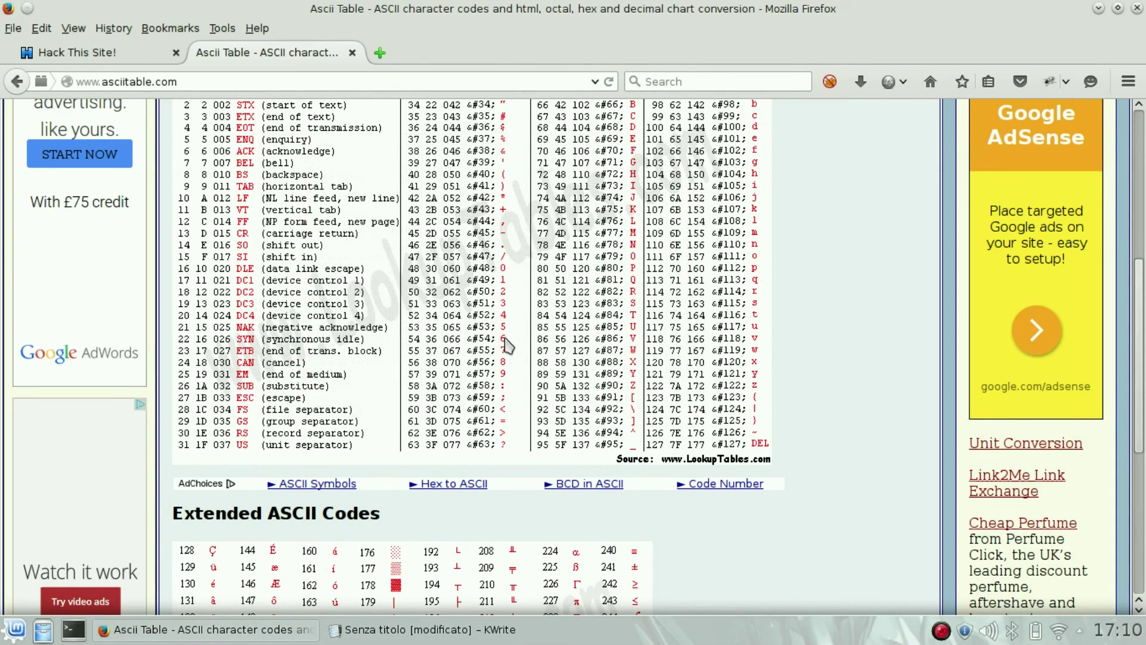
left_click(430, 629)
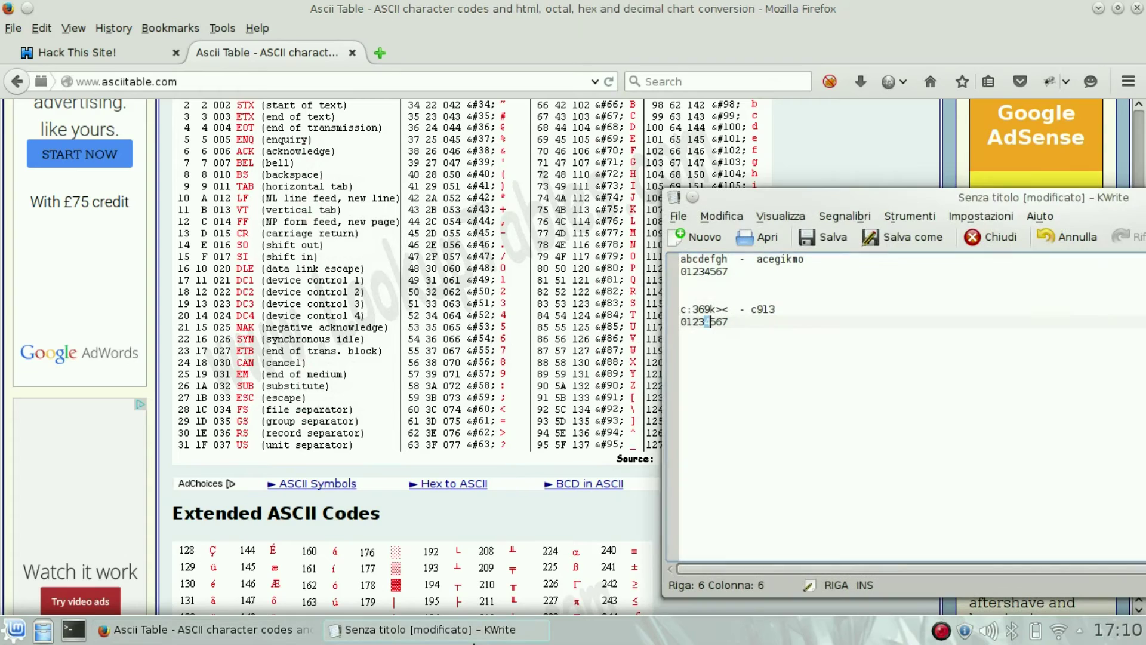
left_click(785, 310)
type("5")
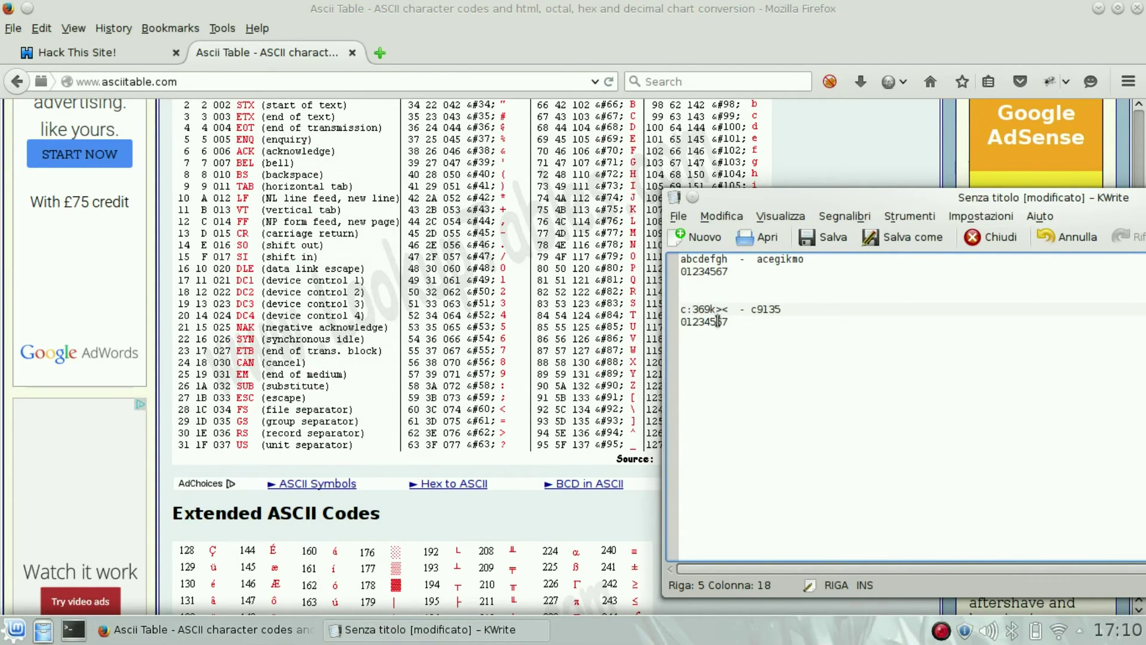
left_click(718, 321)
key("BackSpace")
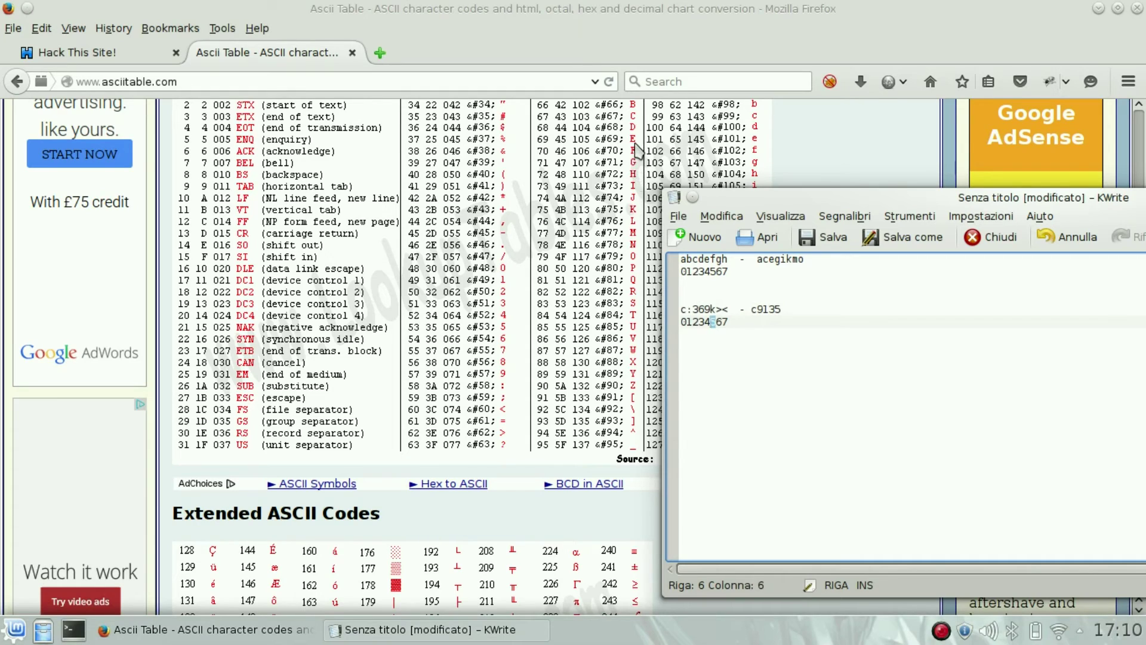
type("5")
left_click(803, 309)
type("f")
type("85")
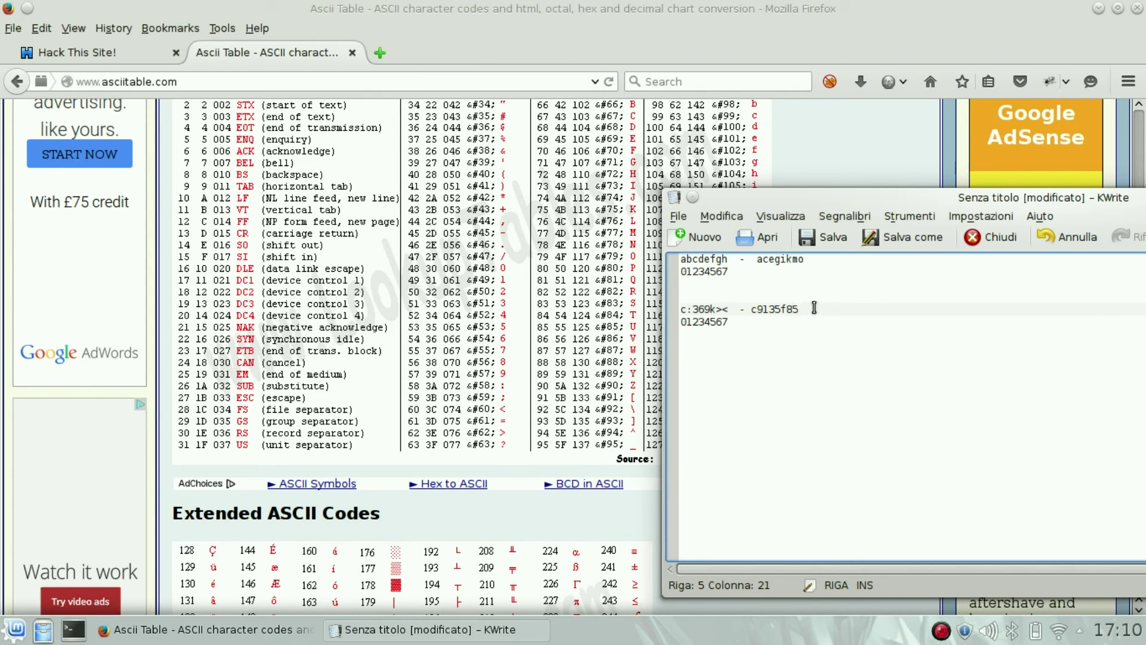
left_click_drag(751, 309, 801, 308)
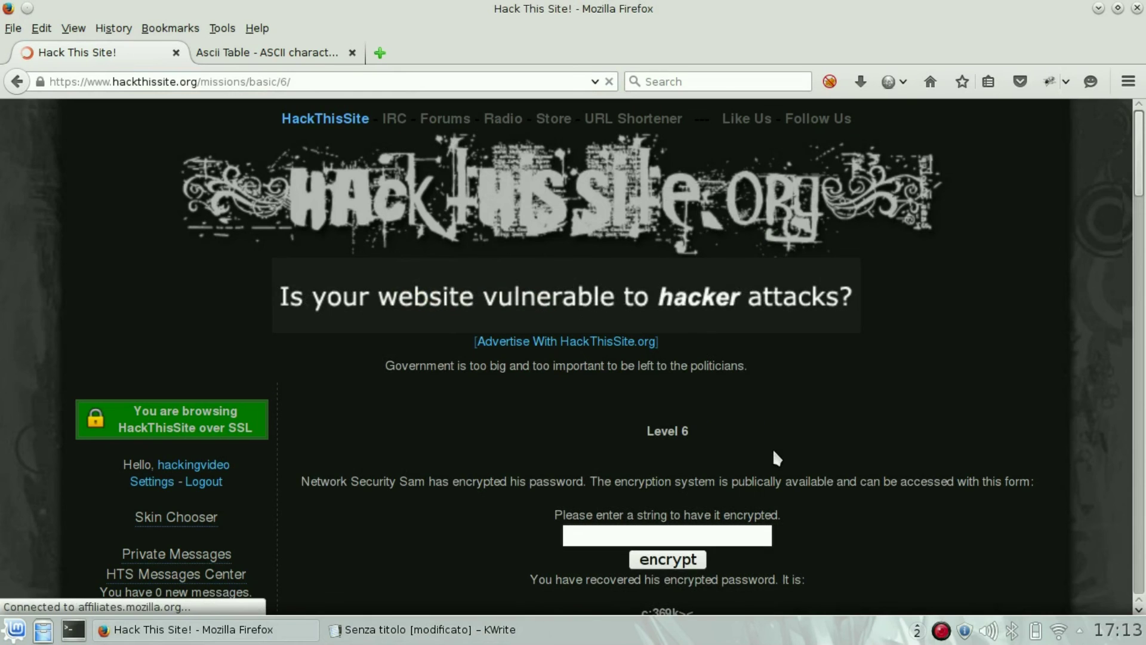
left_click_drag(1139, 158, 1139, 209)
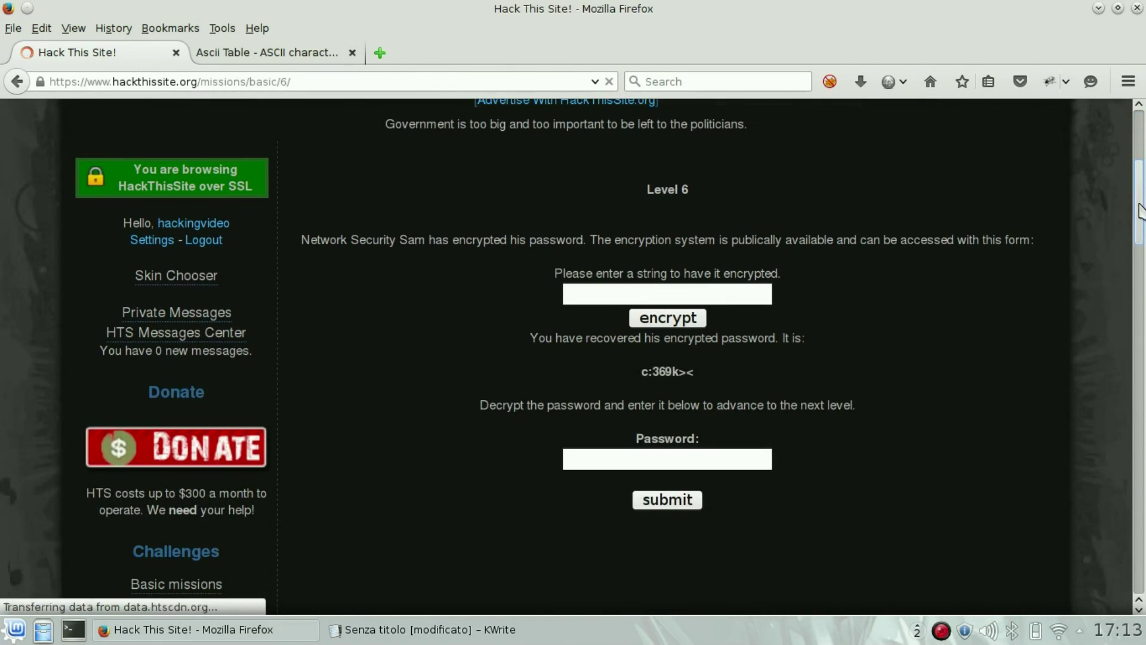
left_click(686, 459)
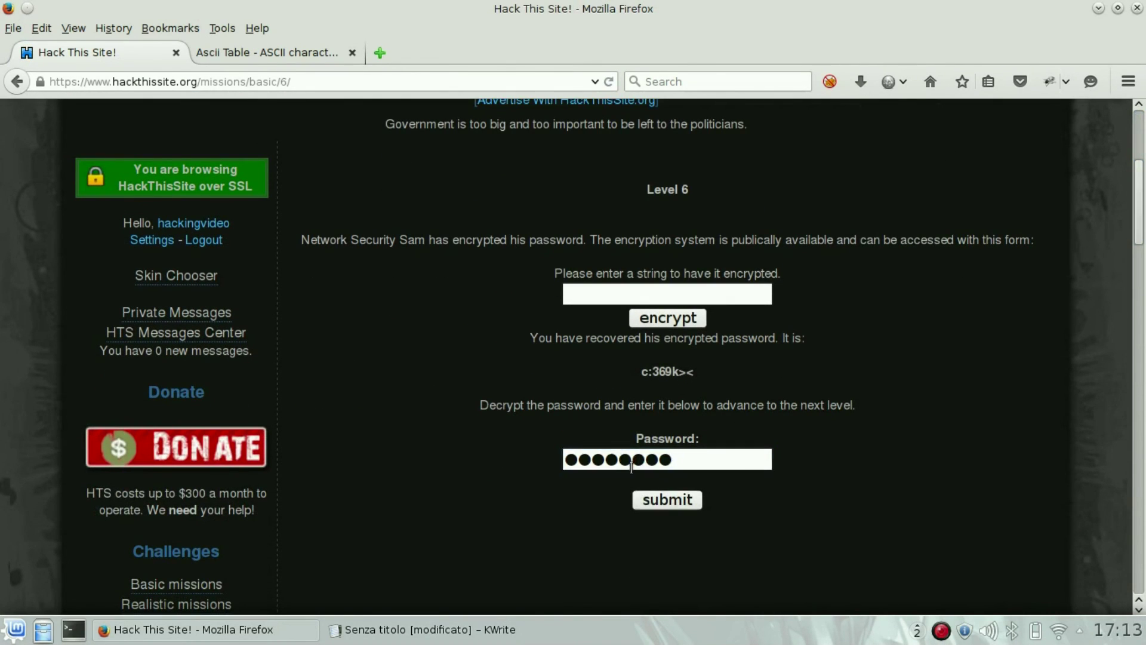
left_click(677, 505)
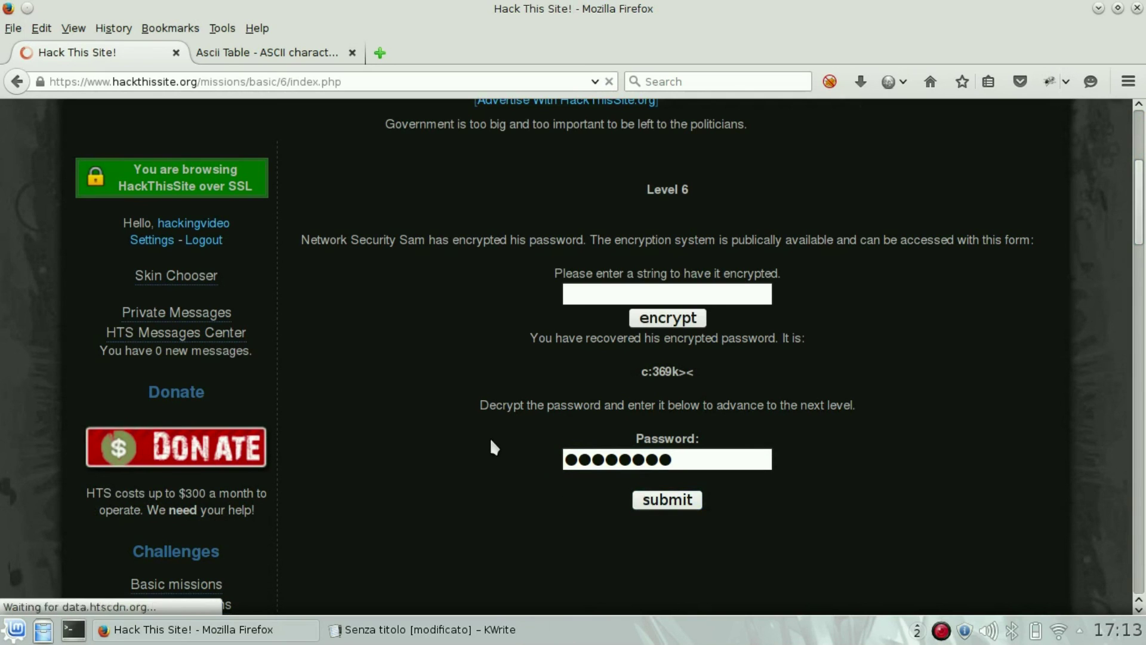